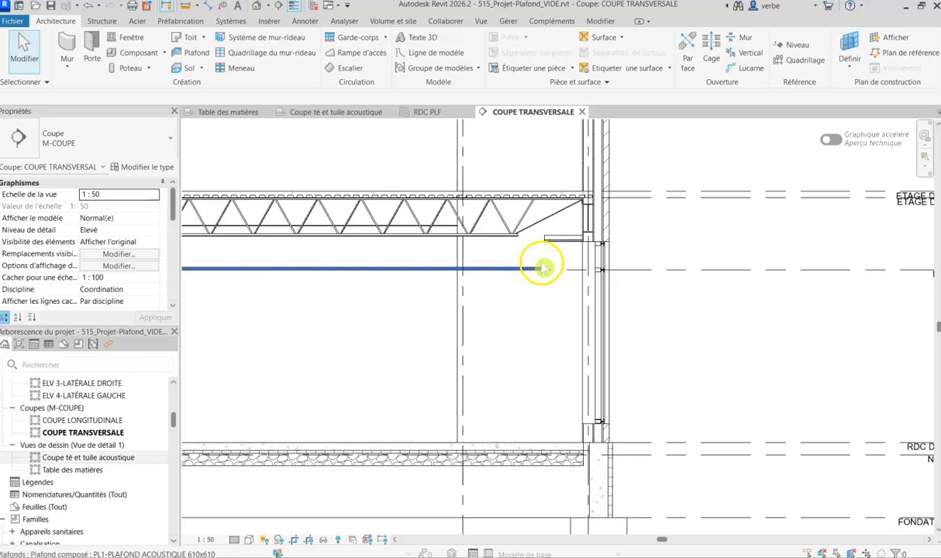
In the RDC PLF ceiling plan, start a new wall using the basic wall type C7-PLAFOND-RETOMBEE.
left_click(426, 112)
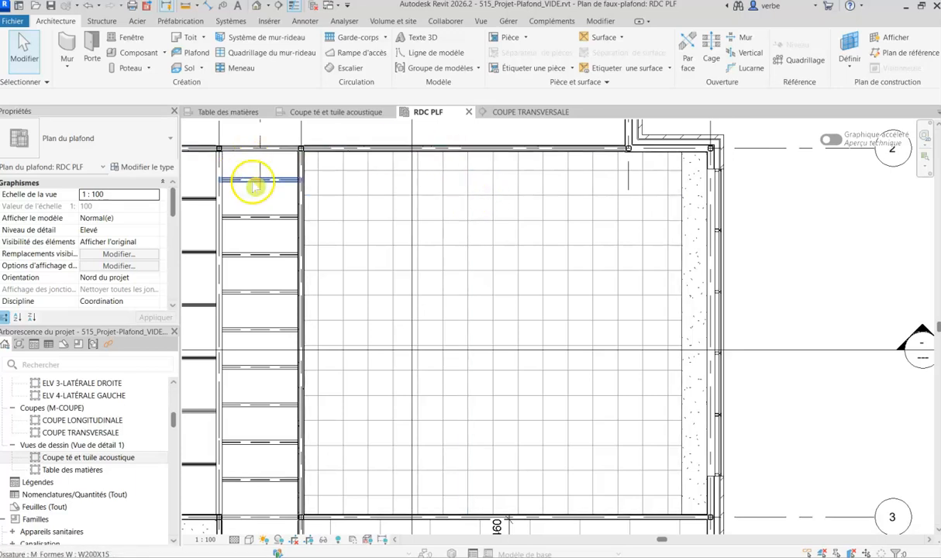
left_click(77, 50)
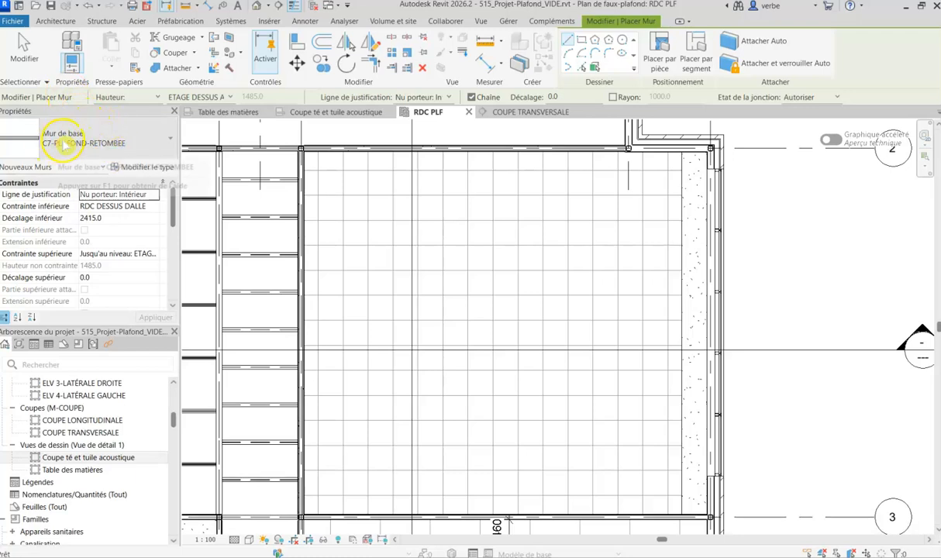
left_click(100, 141)
left_click(150, 139)
left_click(173, 141)
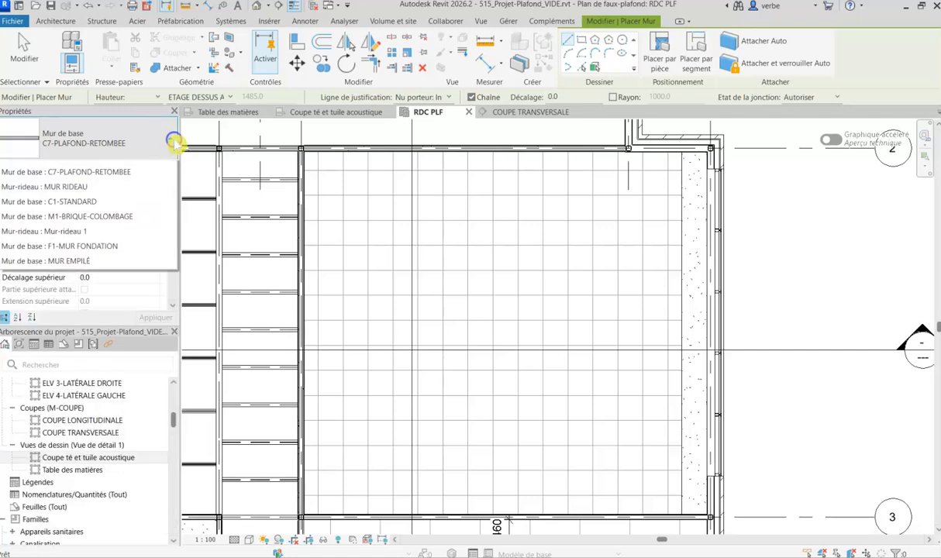
left_click(164, 140)
left_click(148, 146)
left_click(151, 148)
left_click(169, 140)
In the C7-PLAFOND-RETOMBEE type's layer assembly, unlock the upper edge of the 13 mm GYPSE INT finish layer.
left_click(126, 166)
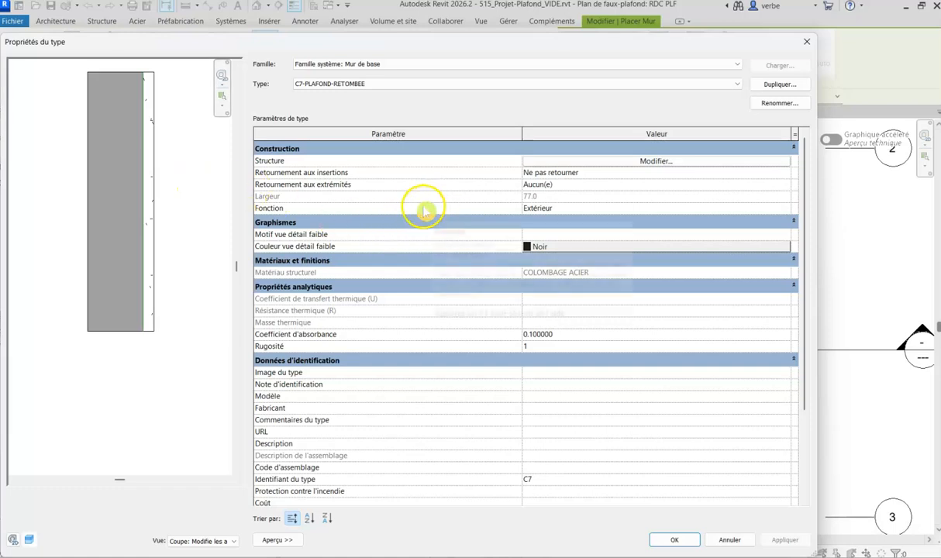
left_click(634, 162)
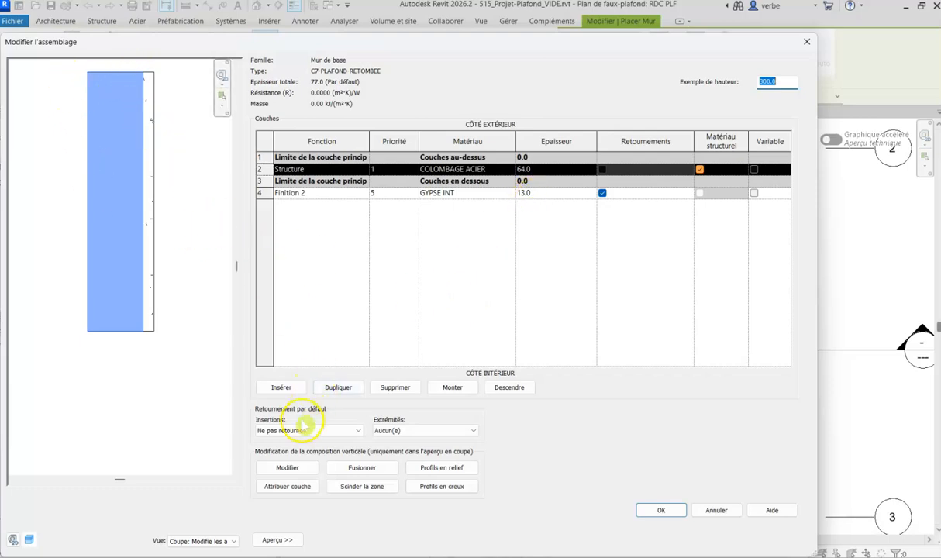
left_click(284, 466)
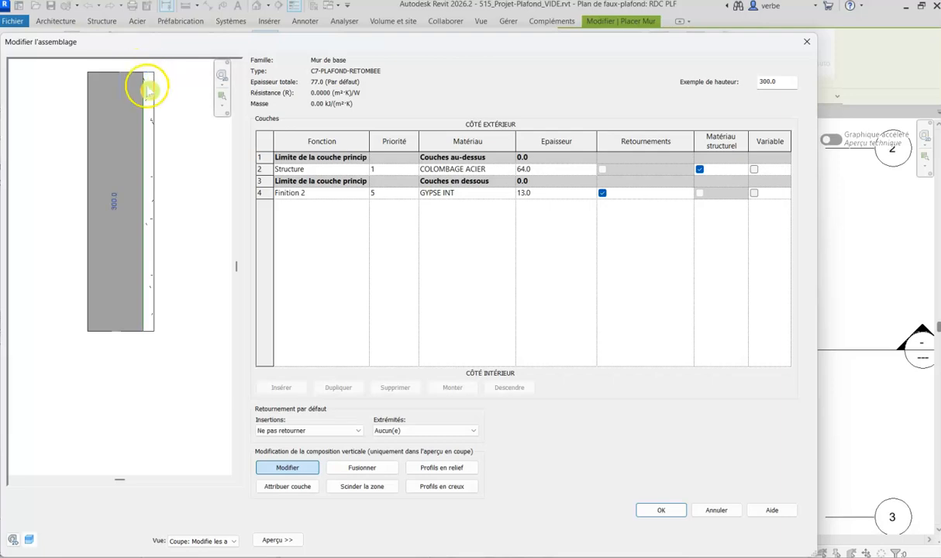
scroll(146, 117, "down", 2)
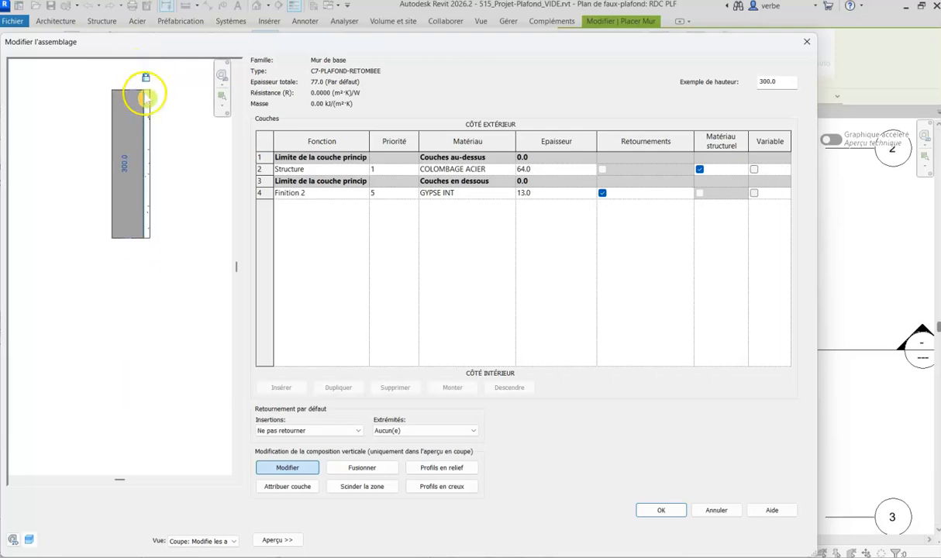
left_click(145, 79)
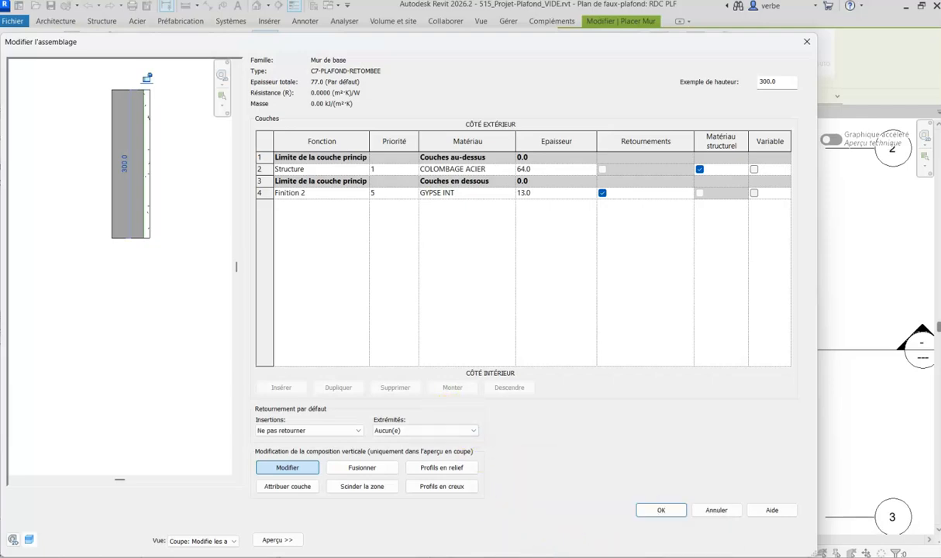
left_click(660, 511)
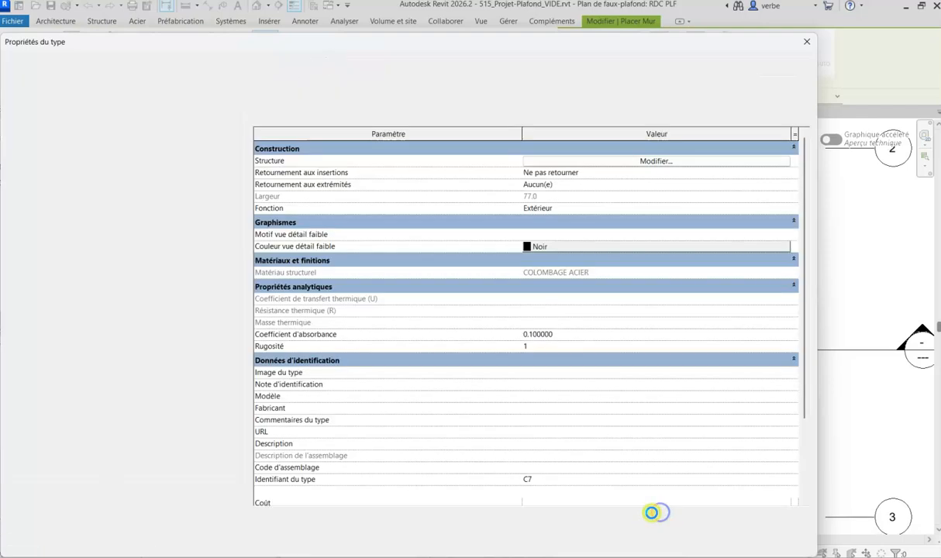
left_click(668, 540)
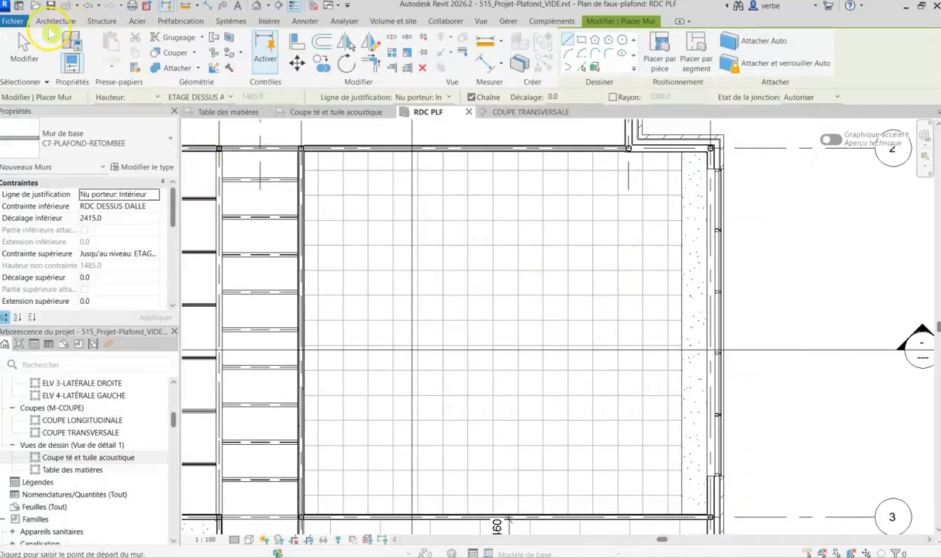
Draw the drop wall about 8848 mm long along the acoustic ceiling's edge beside the gypsum soffit, with location line Nu porteur: Intérieur.
left_click(55, 21)
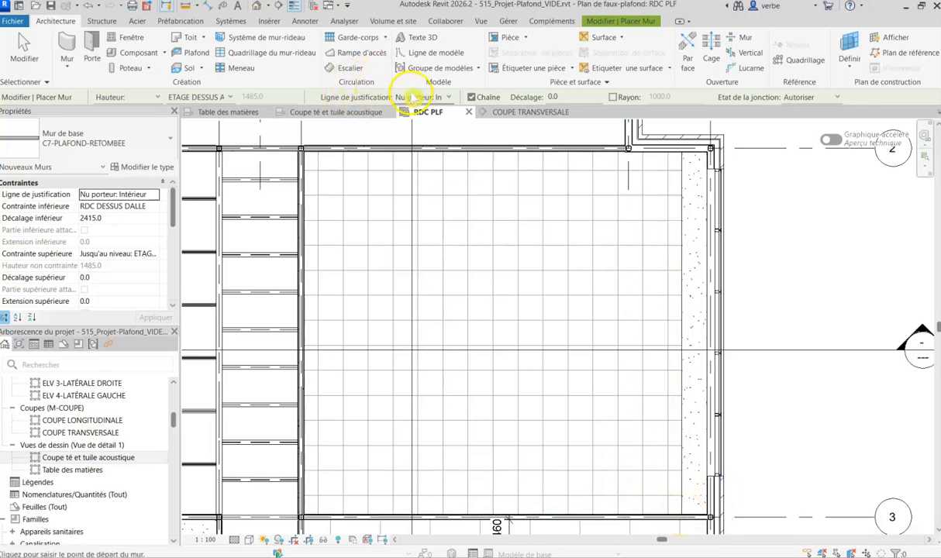
left_click(445, 98)
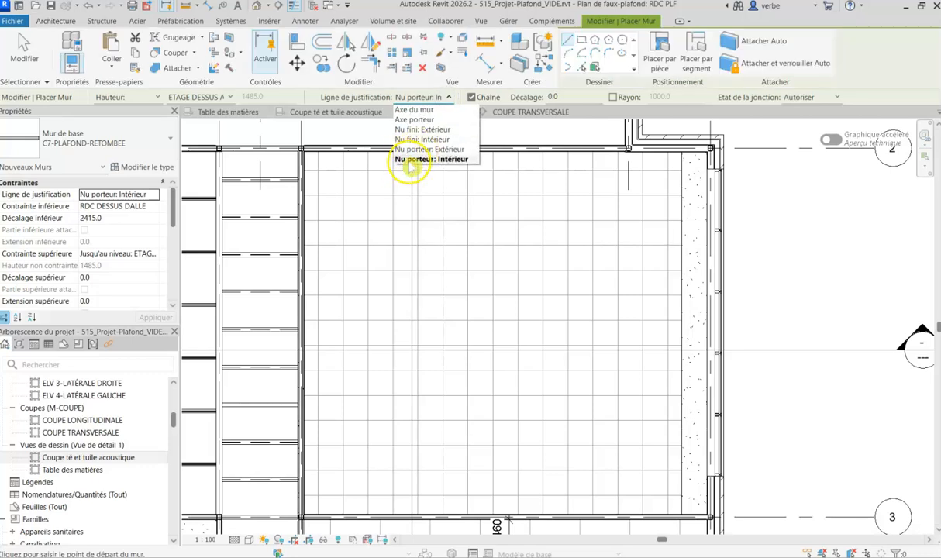
left_click(678, 505)
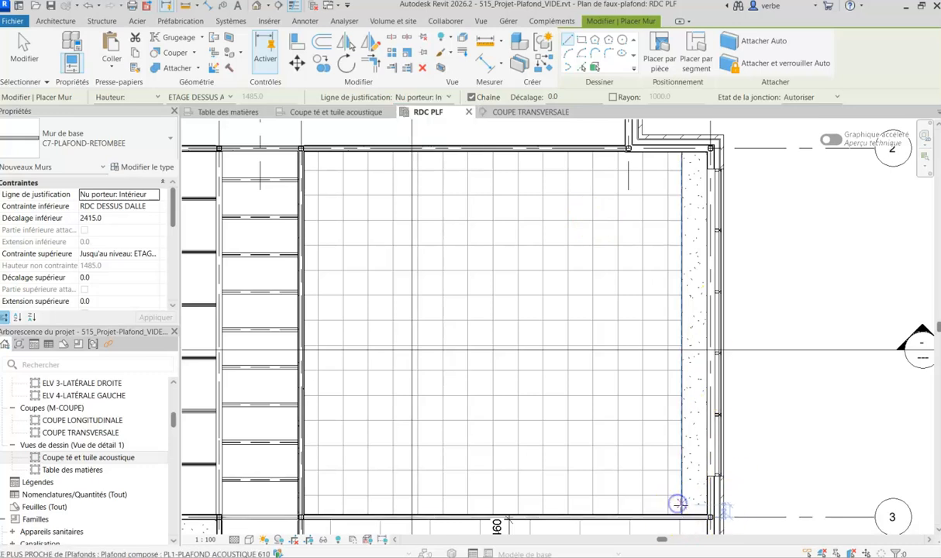
left_click(681, 512)
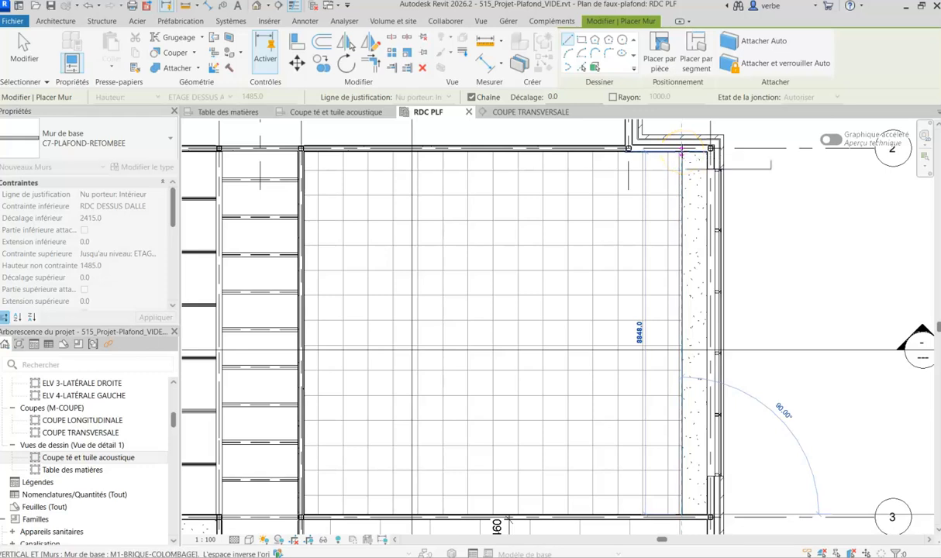
left_click(680, 149)
left_click(689, 139)
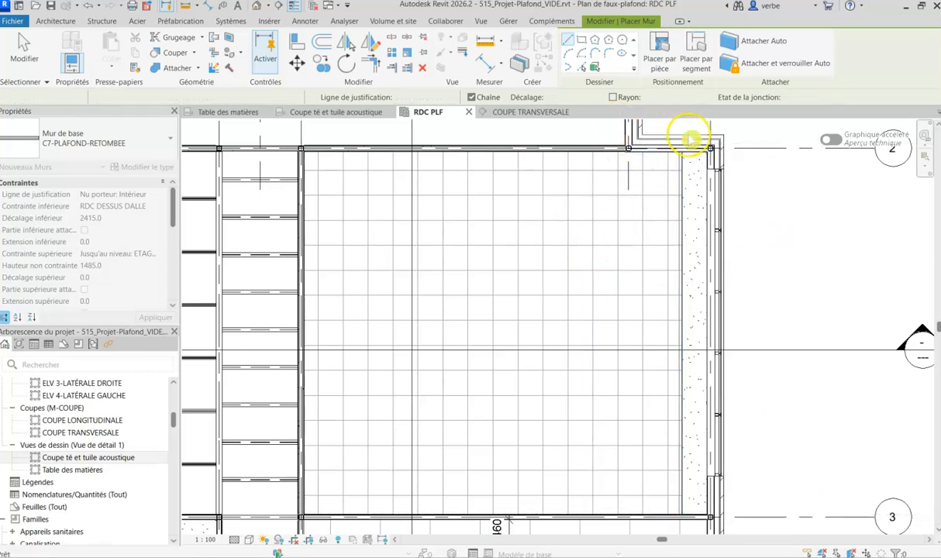
In the COUPE TRANSVERSALE section, set the new drop wall's base offset to 2725.
left_click(533, 111)
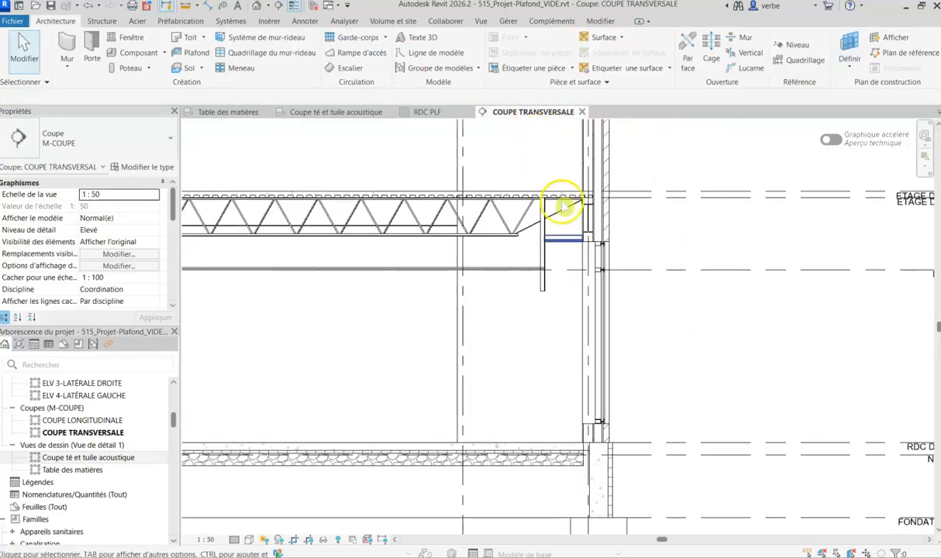
scroll(553, 203, "up", 5)
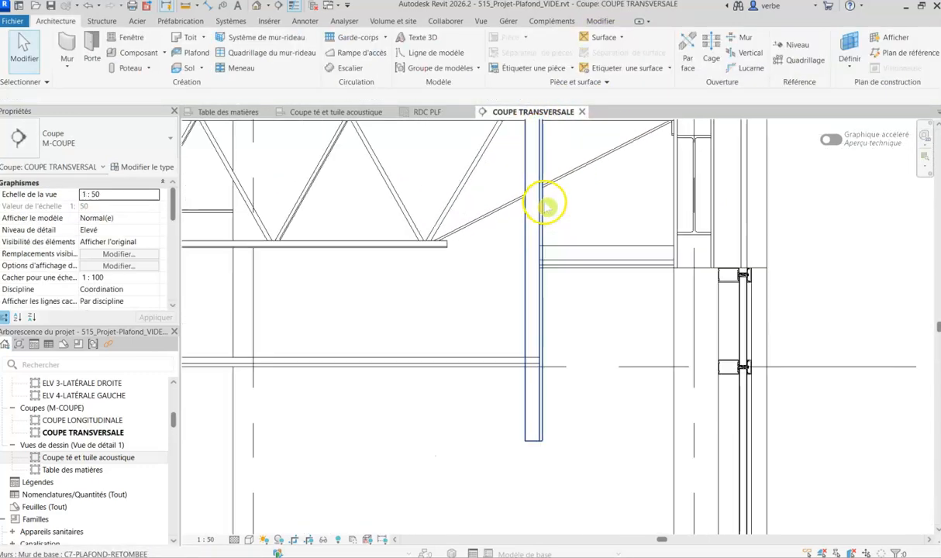
middle_click_drag(553, 254, 528, 331)
scroll(526, 333, "down", 1)
scroll(527, 333, "up", 1)
left_click(517, 293)
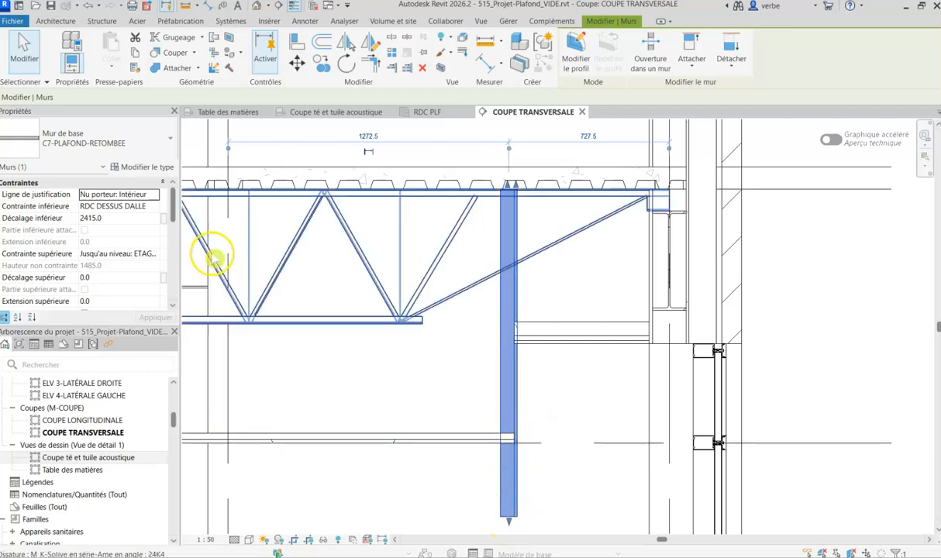
left_click_drag(111, 218, 52, 217)
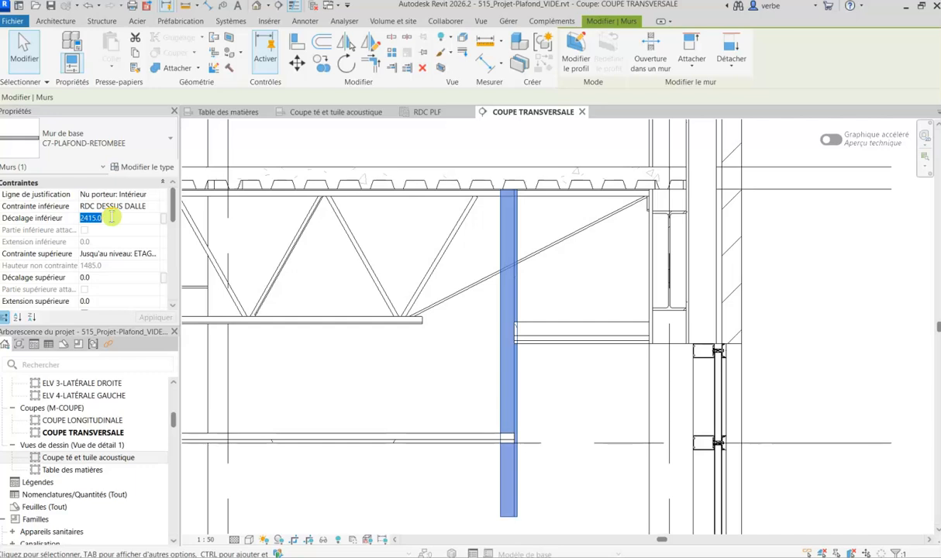
type("2")
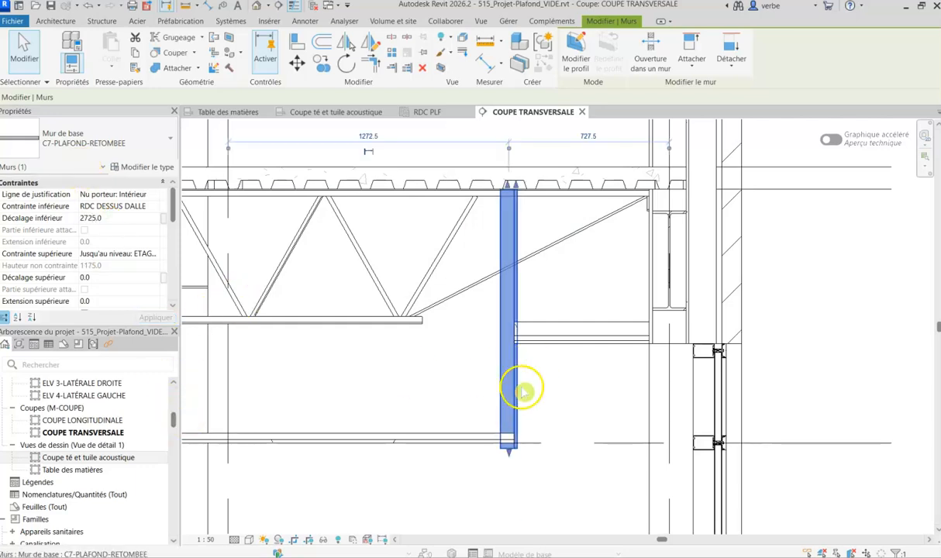
scroll(504, 467, "up", 4)
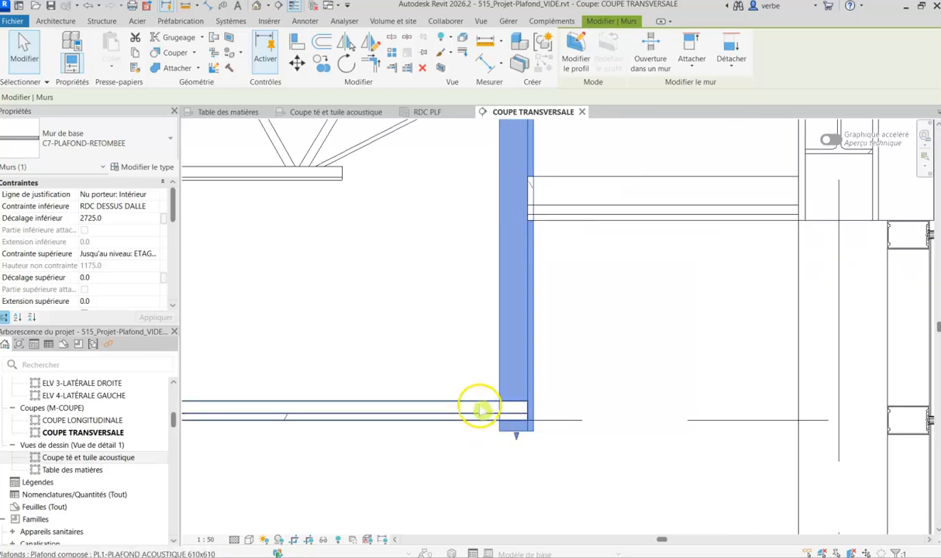
left_click(479, 404)
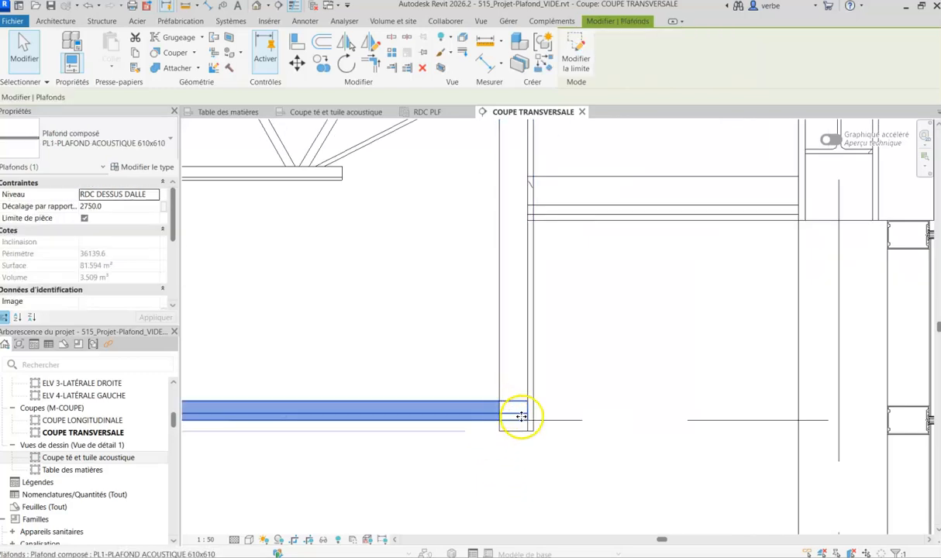
key("Escape")
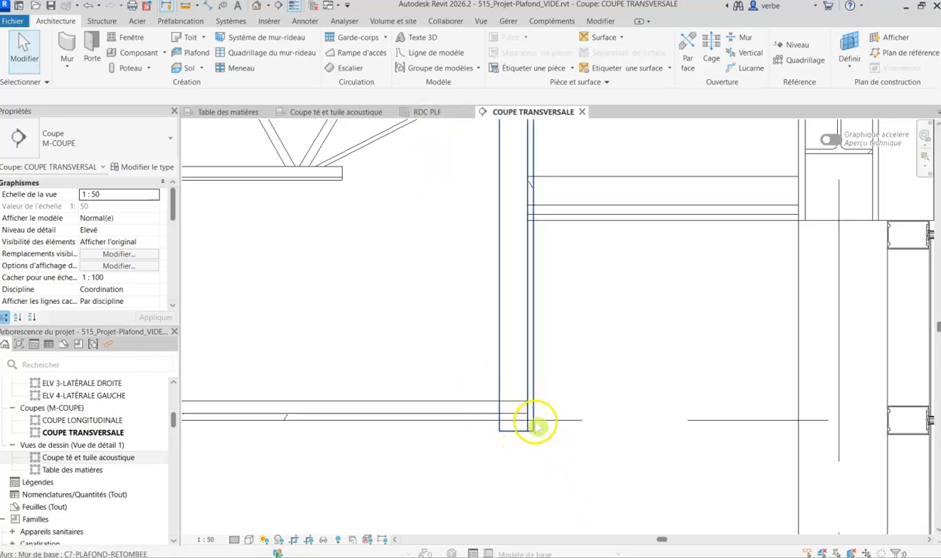
Lower the upper end of the drop wall's gypsum layer to the top of the adjoining soffit, a top extension of -601.
scroll(505, 450, "up", 3)
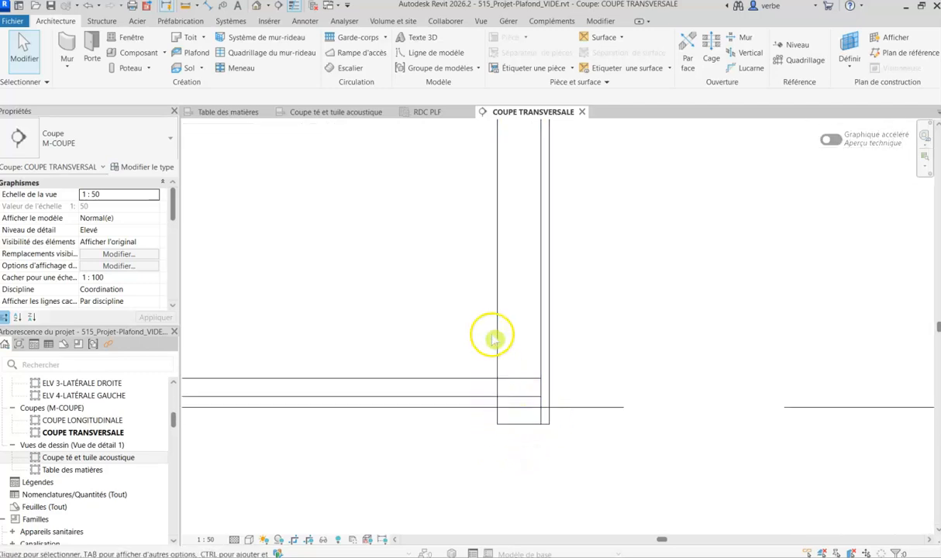
scroll(499, 380, "down", 3)
left_click(524, 288)
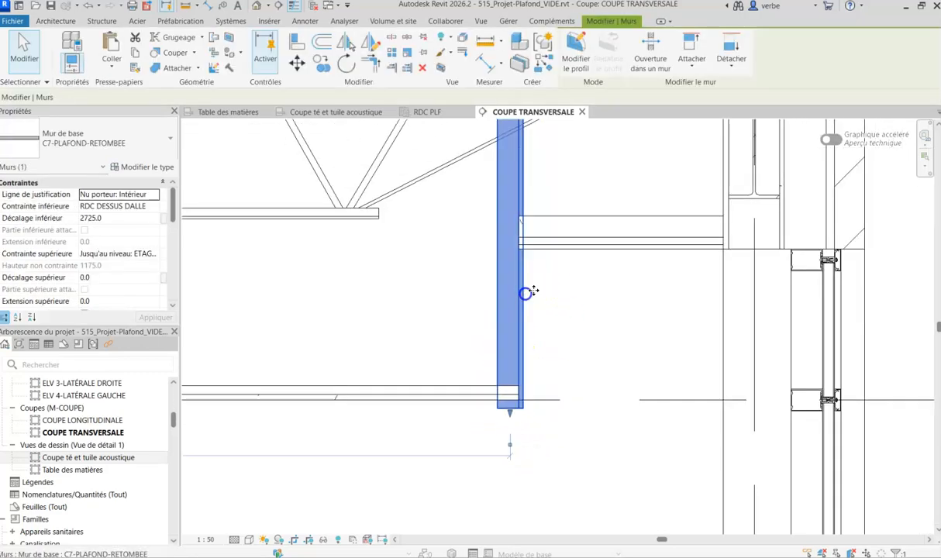
middle_click_drag(524, 293, 547, 408)
left_click_drag(518, 145, 522, 282)
left_click_drag(532, 339, 532, 356)
scroll(545, 399, "up", 4)
key("Escape")
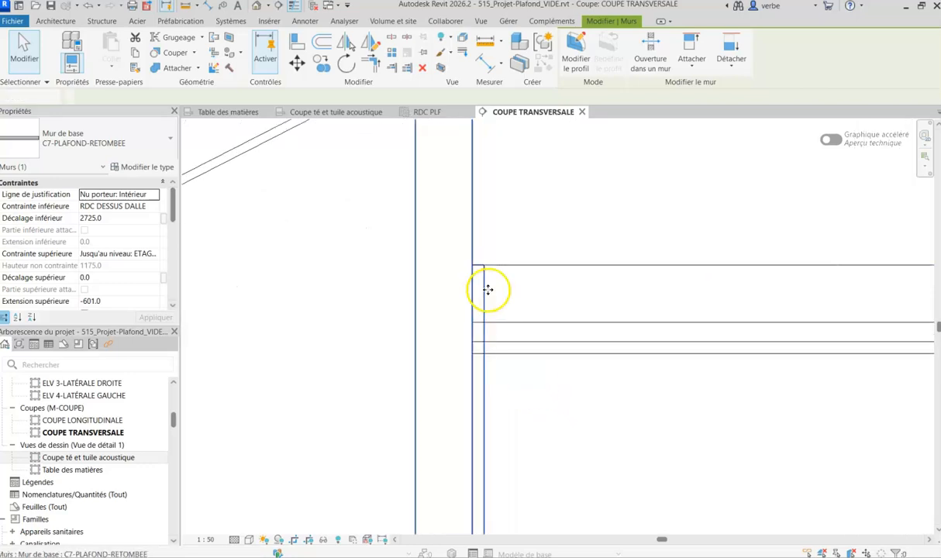
Add an aligned dimension for the soffit's overall thickness, placed beside the drop wall.
left_click(206, 6)
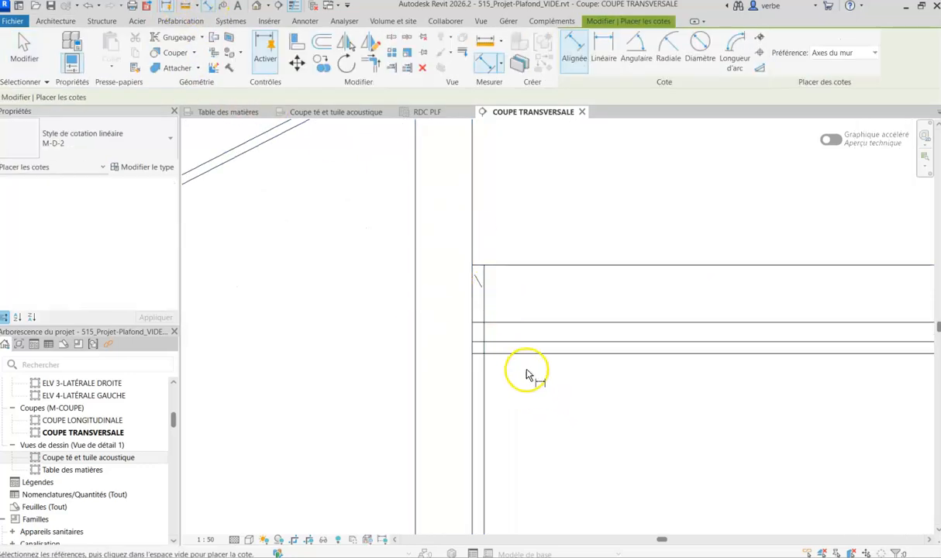
left_click(497, 271)
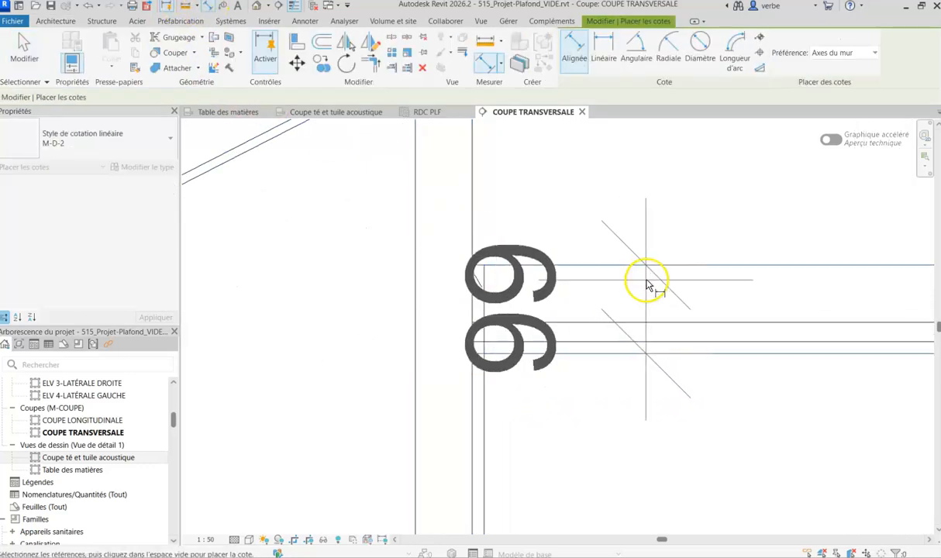
left_click(740, 293)
key("Escape")
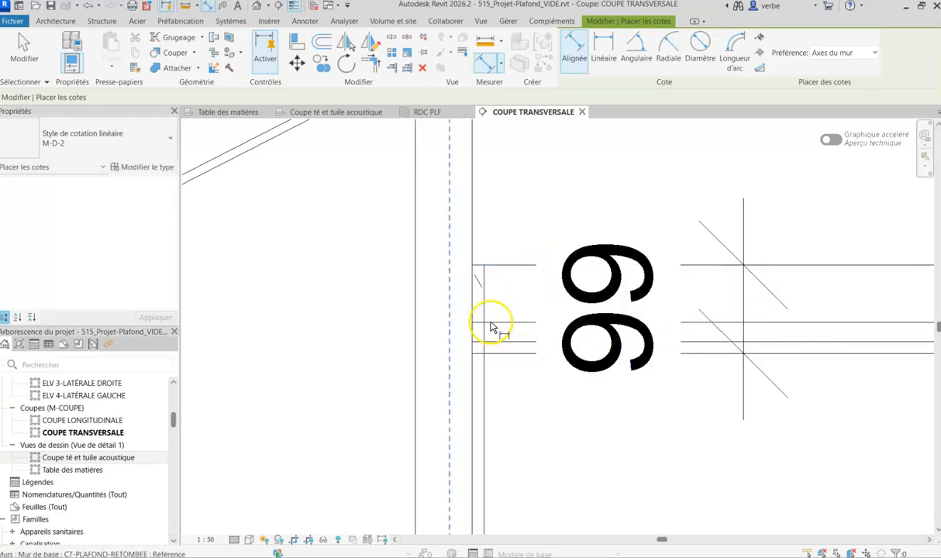
key("Escape")
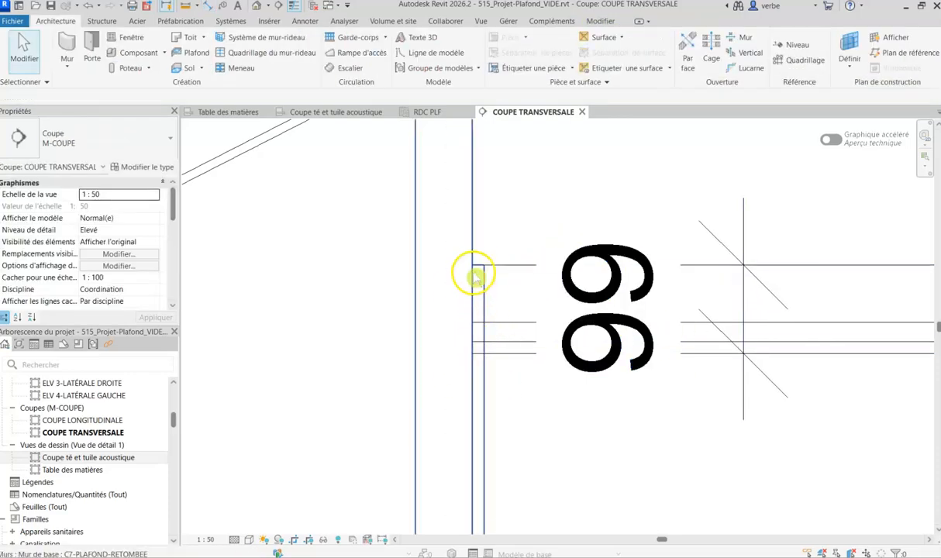
Examine the lower end of the drop wall where it meets the acoustic ceiling in the section.
scroll(462, 339, "down", 2)
scroll(462, 340, "down", 2)
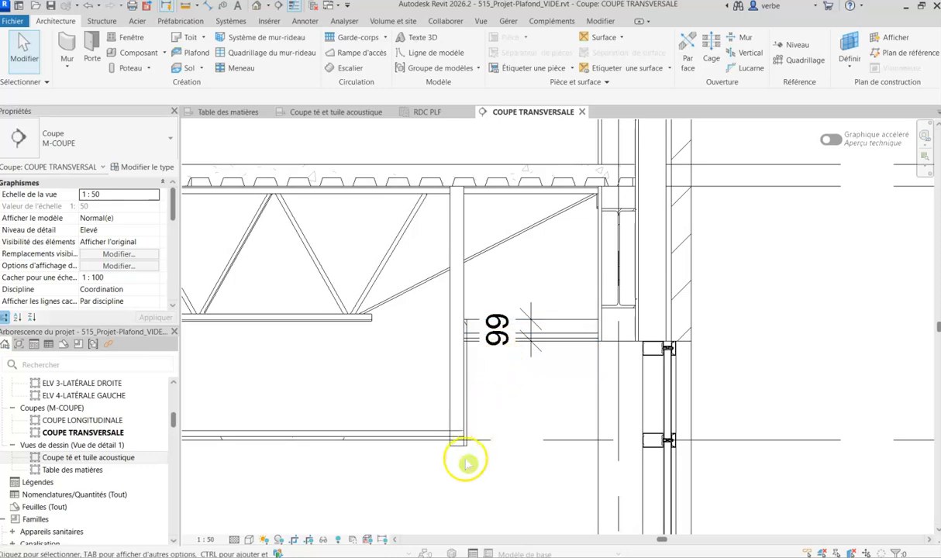
scroll(455, 451, "up", 2)
scroll(456, 452, "up", 2)
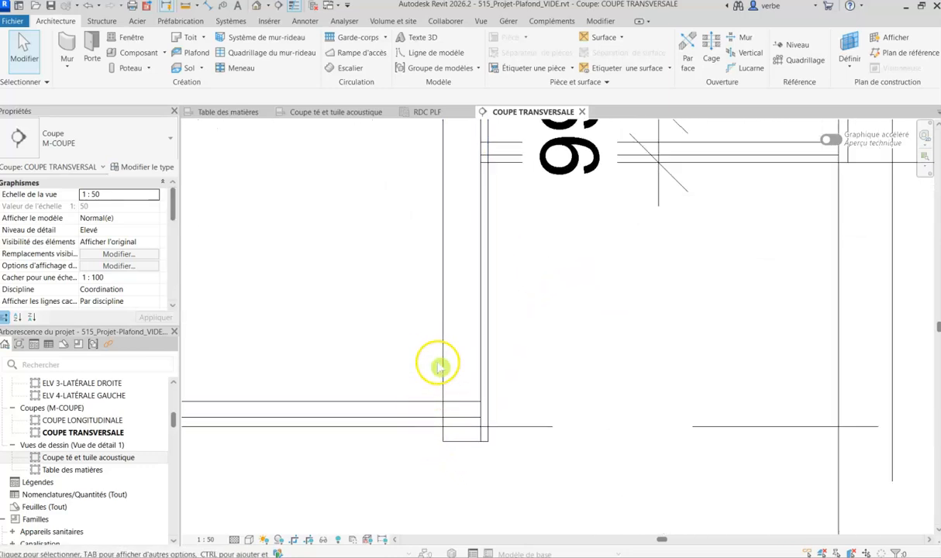
scroll(467, 444, "down", 1)
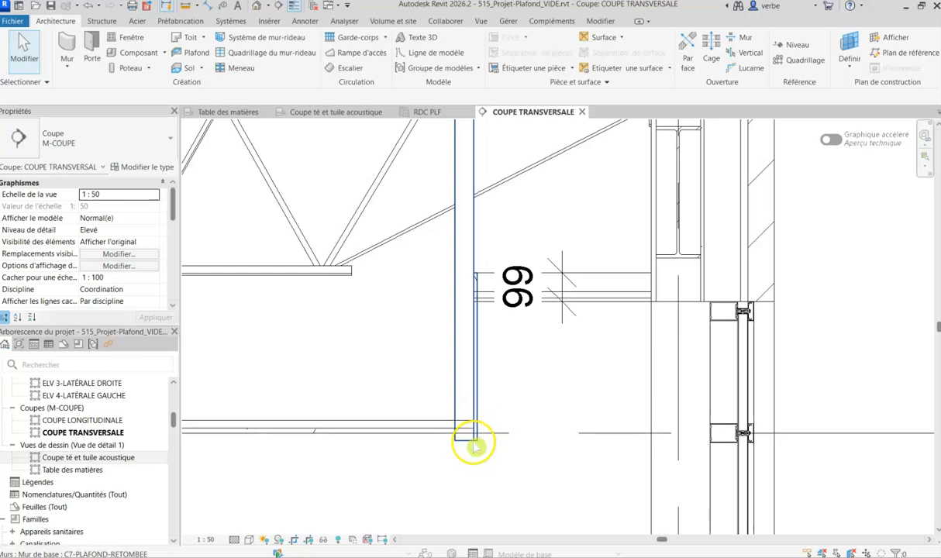
scroll(459, 438, "down", 2)
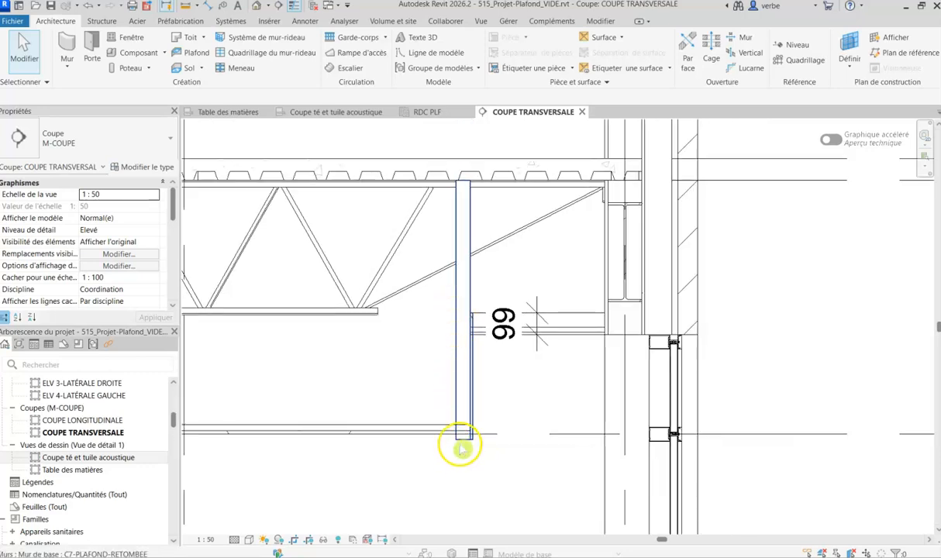
scroll(459, 446, "up", 3)
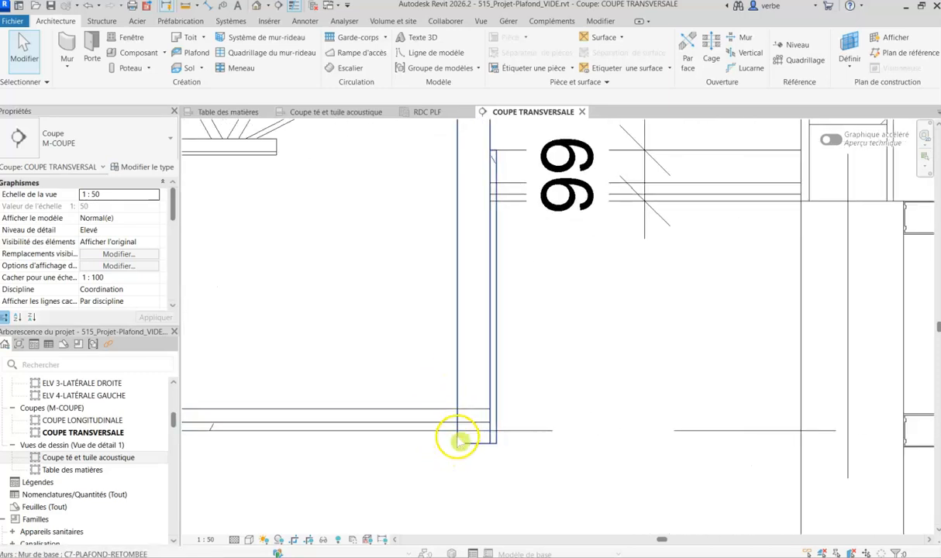
In the RDC PLF ceiling plan, edit the PL1-PLAFOND ACOUSTIQUE 610x610 boundary, moving its edge beside the soffit to the drop wall's inner face.
left_click(435, 112)
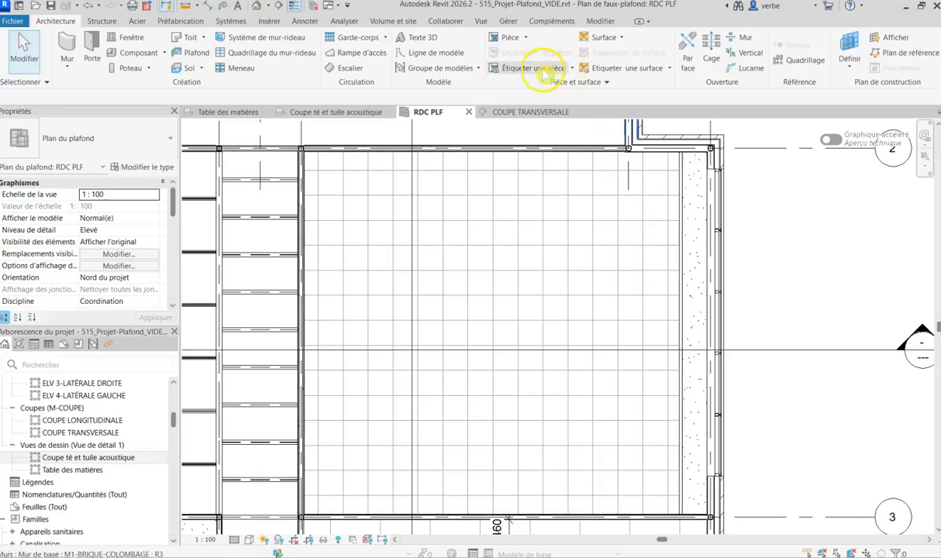
left_click(665, 157)
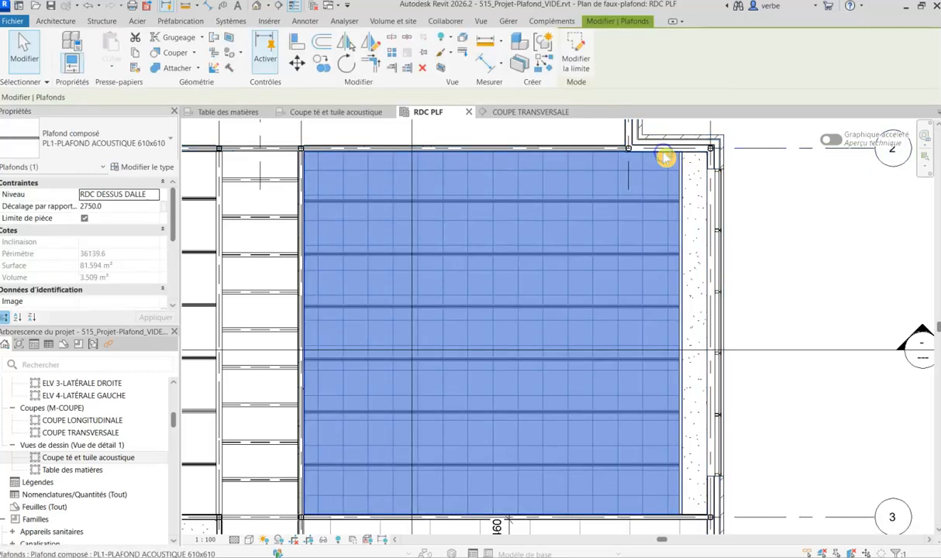
left_click(573, 48)
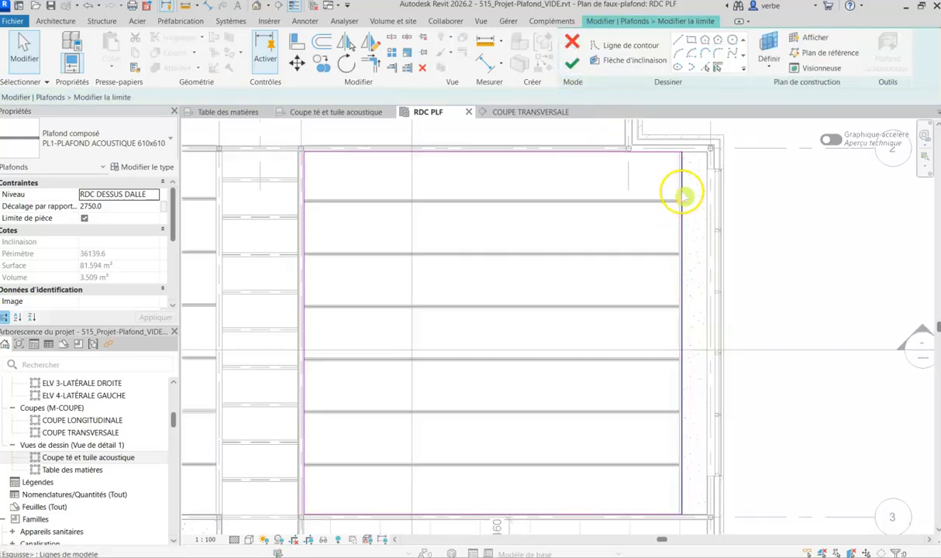
scroll(680, 174, "up", 4)
left_click(686, 191)
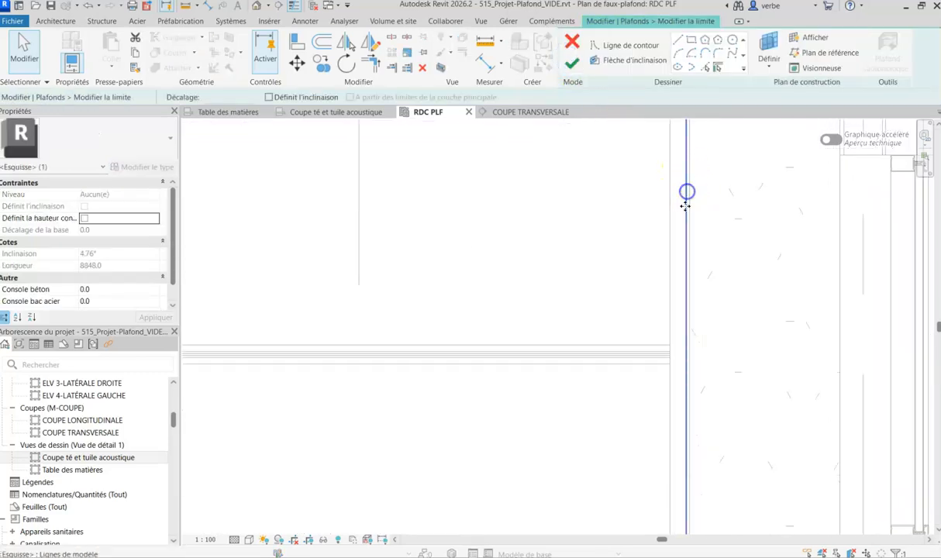
left_click_drag(677, 271, 667, 270)
left_click(572, 64)
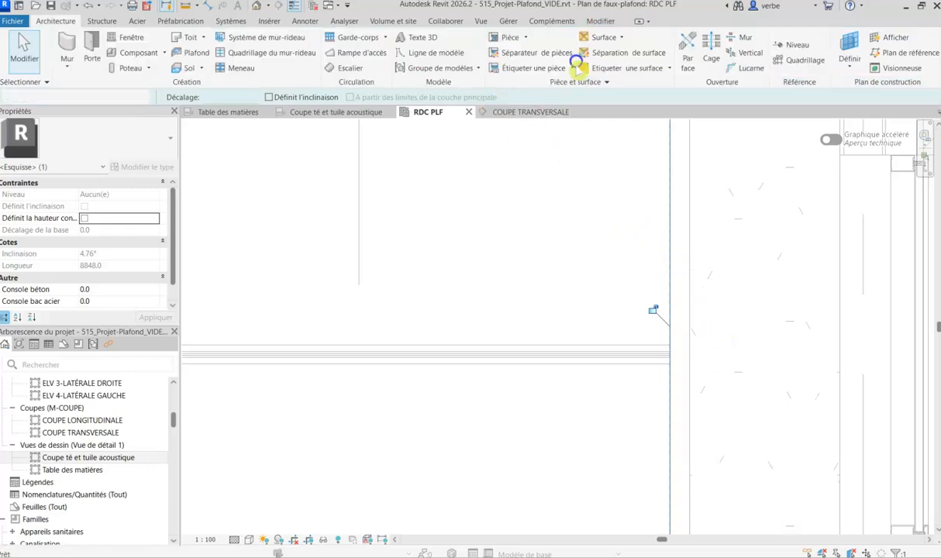
left_click(566, 347)
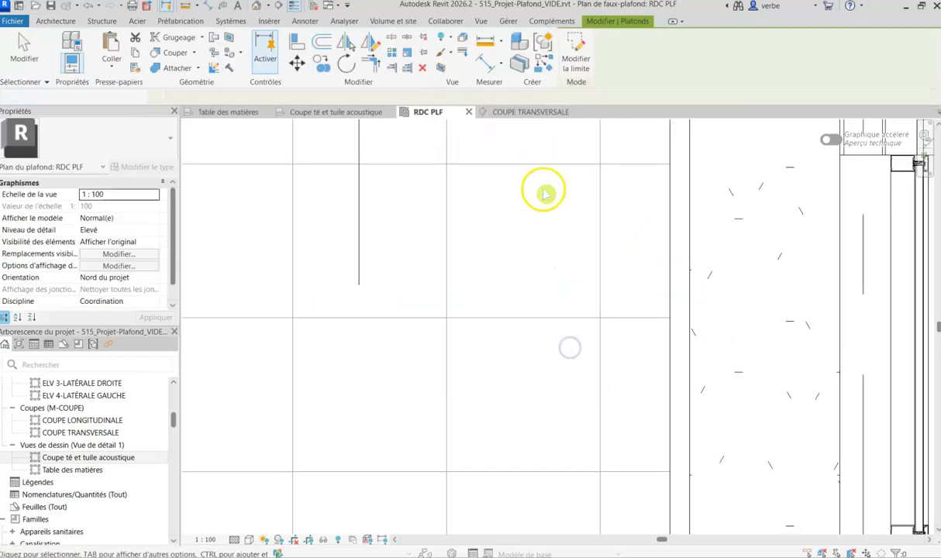
Examine the acoustic ceiling's junction with the drop wall in COUPE TRANSVERSALE and its whole tile grid in the RDC PLF plan.
left_click(528, 112)
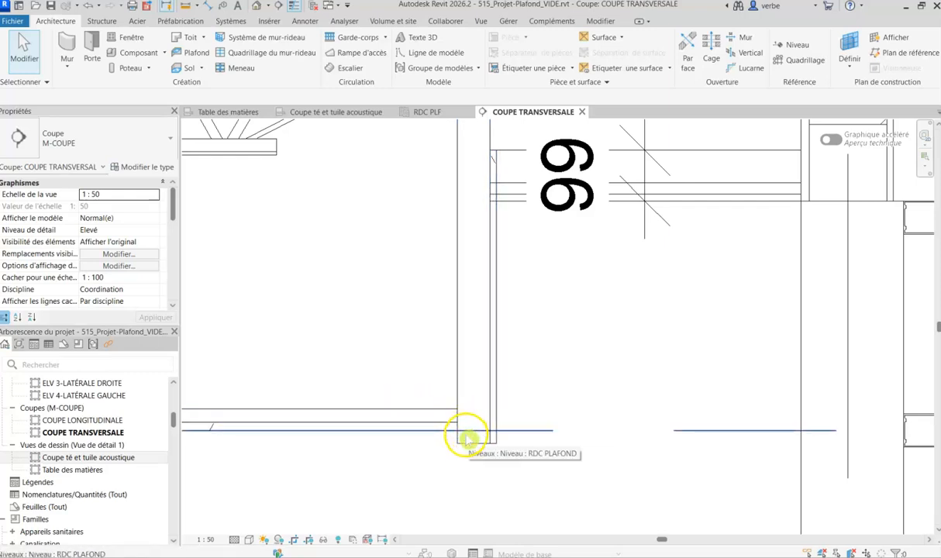
scroll(473, 442, "down", 4)
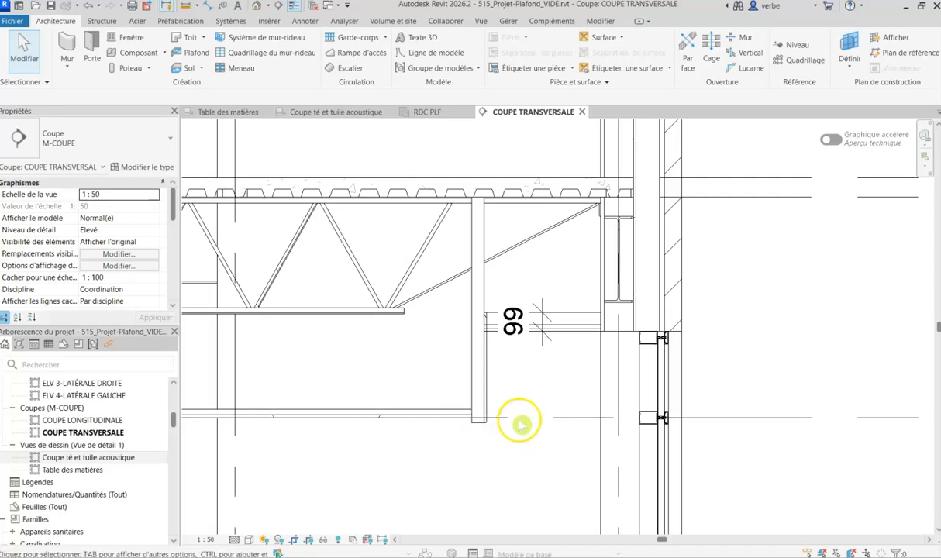
left_click(437, 111)
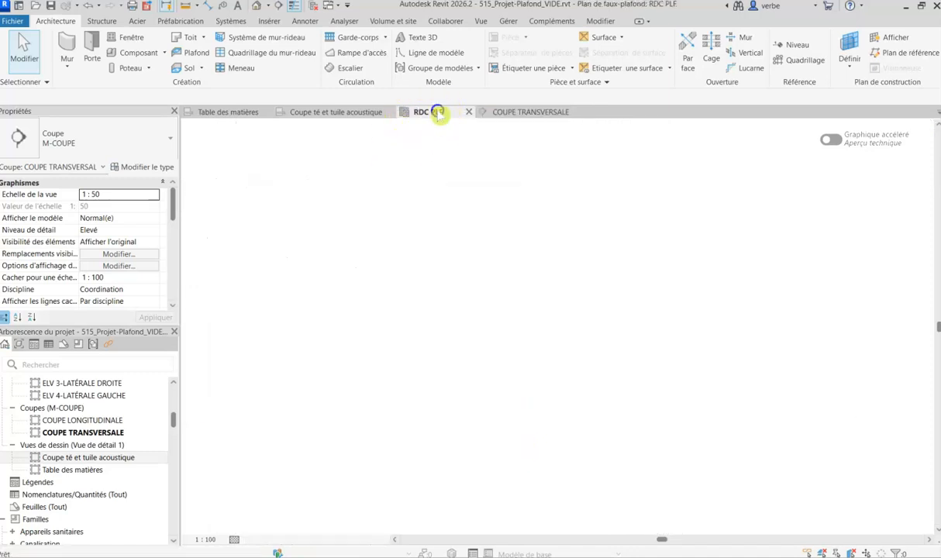
scroll(520, 323, "down", 2)
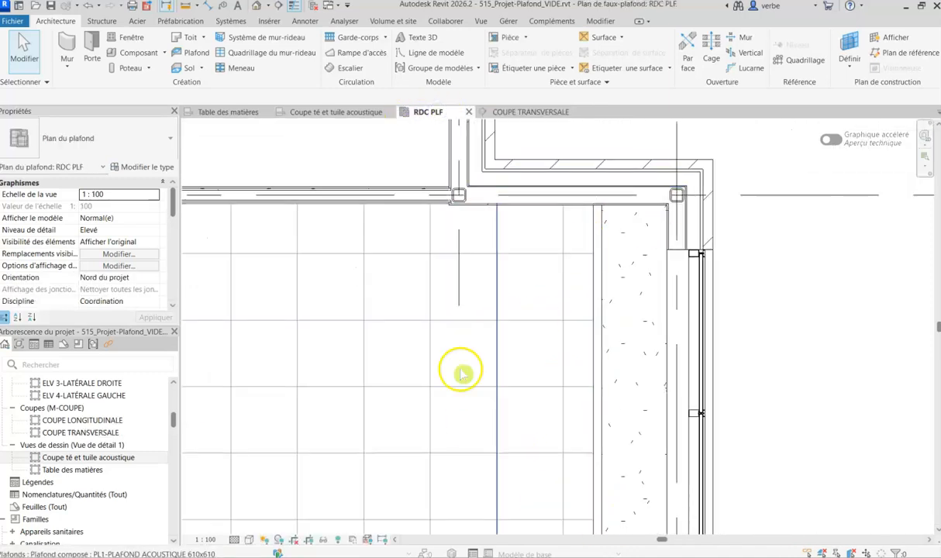
scroll(528, 316, "down", 2)
scroll(491, 358, "down", 3)
middle_click_drag(490, 367, 629, 242)
scroll(624, 248, "down", 1)
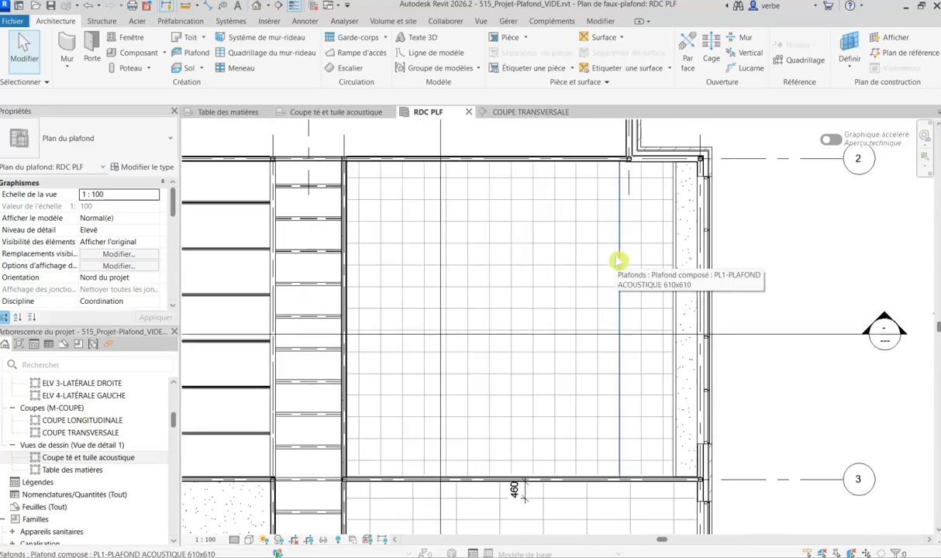